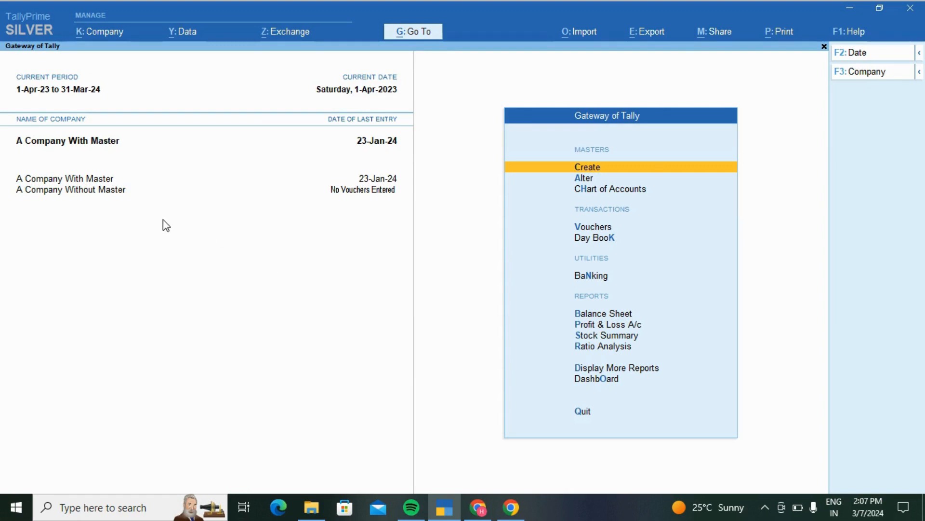
Step: Make A Company Without Master the active company and examine its list of ledgers in the account books
click(97, 196)
key(d)
key(a)
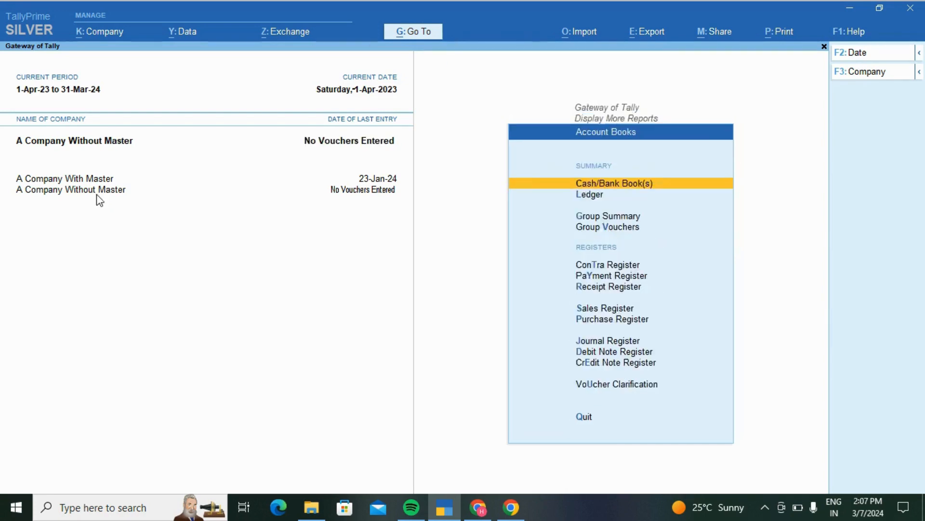
key(l)
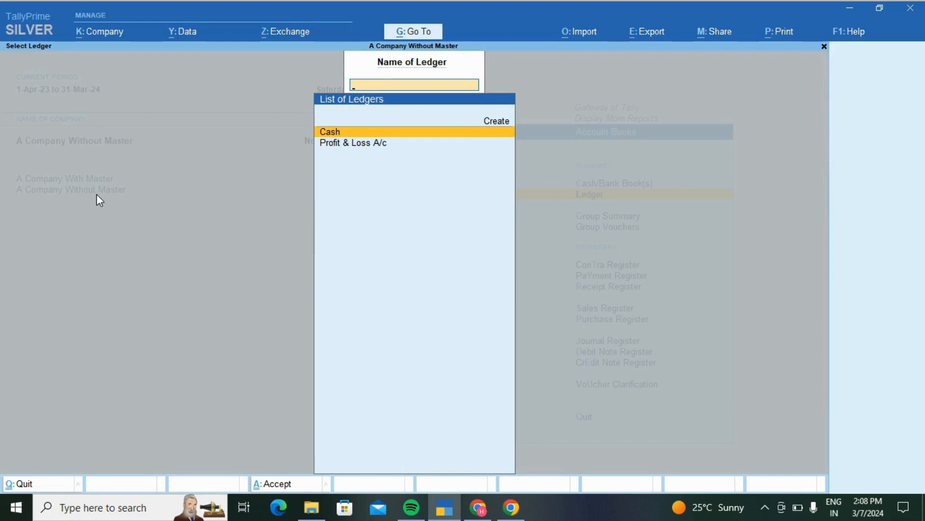
key(Escape)
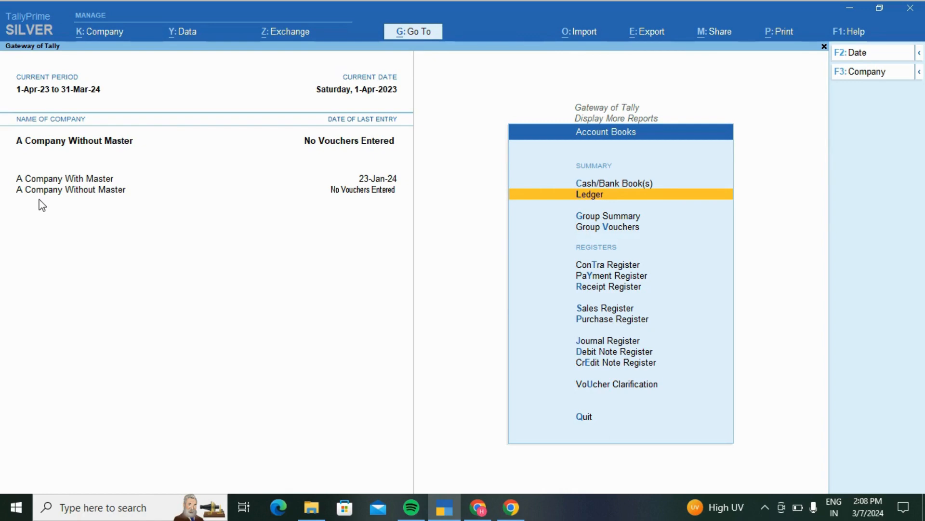
Step: Make A Company With Master the active company and return to the Gateway of Tally
click(76, 181)
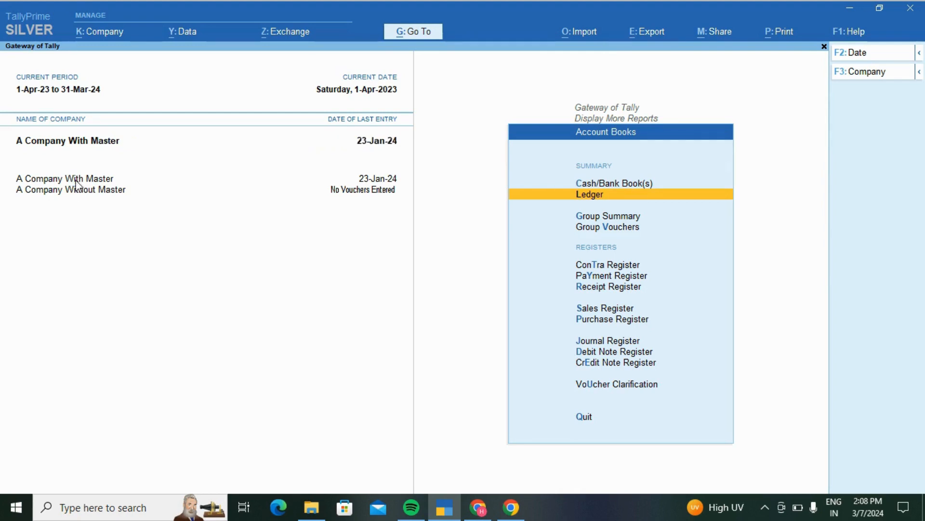
key(d)
key(Escape)
key(Escape)
key(Escape)
key(Escape)
key(Escape)
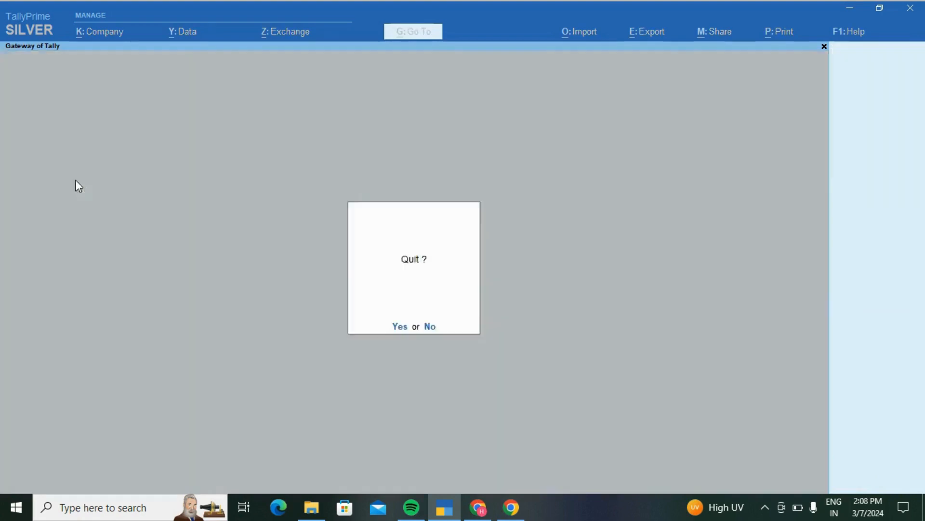
Step: View the ledger vouchers of GOYAL TRADING COMPANY in the account books, and return to the Gateway of Tally
text(dal)
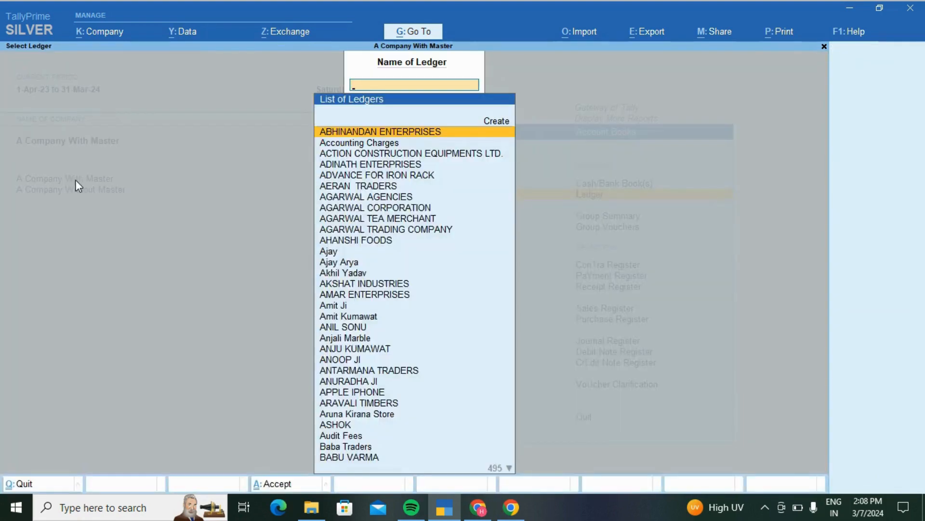
text(Goyal)
key(Down)
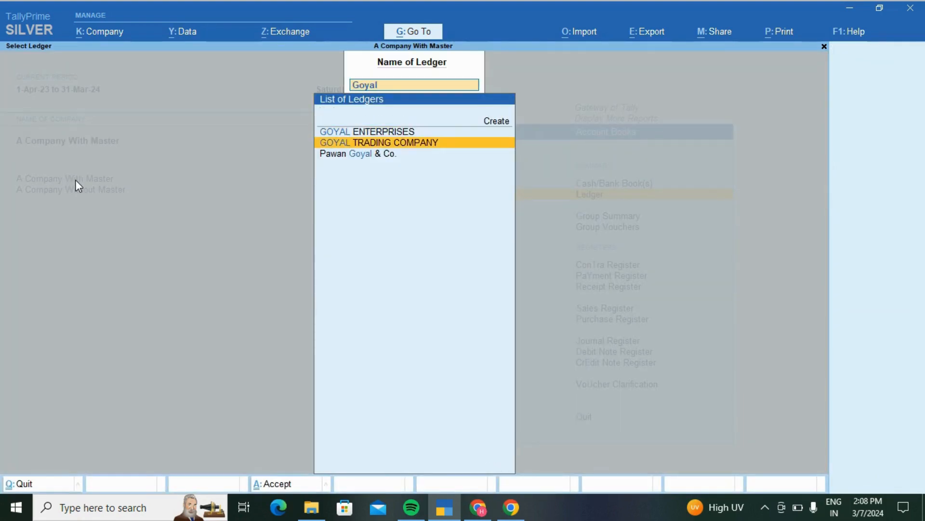
key(Return)
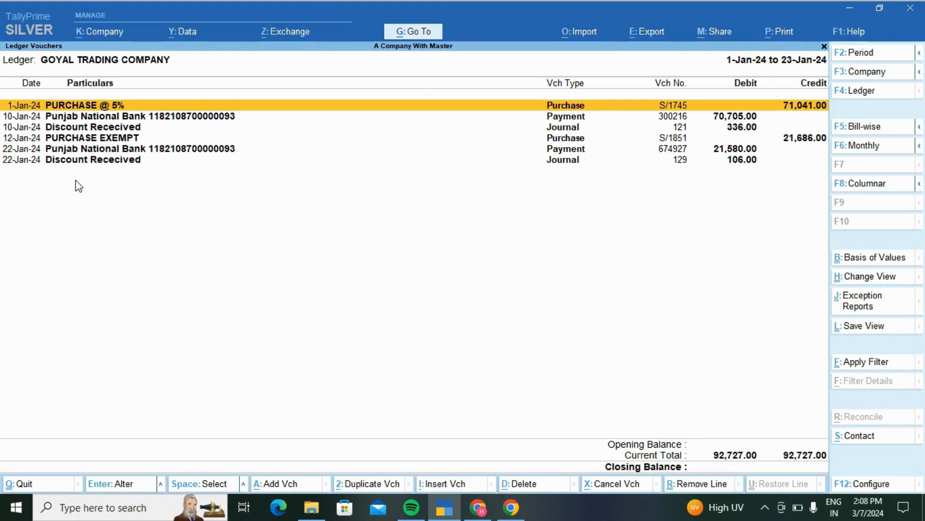
key(Return)
key(Escape)
key(Escape)
key(Escape)
key(Escape)
key(Escape)
key(Escape)
Step: Open the GOYAL TRADING COMPANY ledger of A Company With Master for alteration
key(Down)
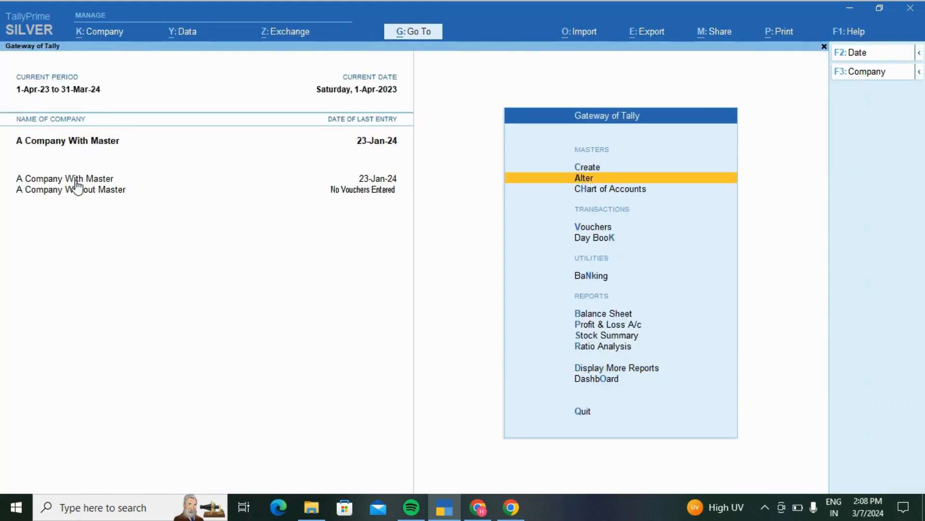
key(Return)
key(Down)
key(Down)
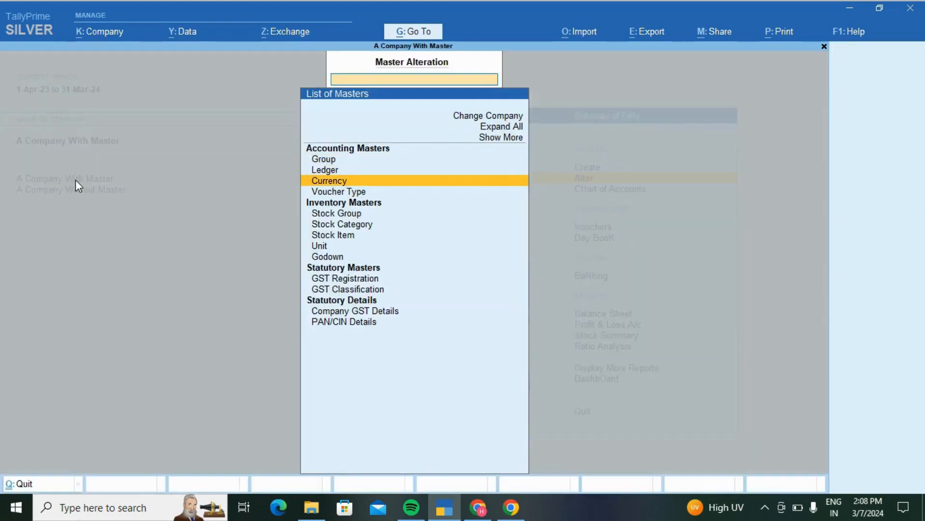
key(Up)
key(Return)
text(Goyal)
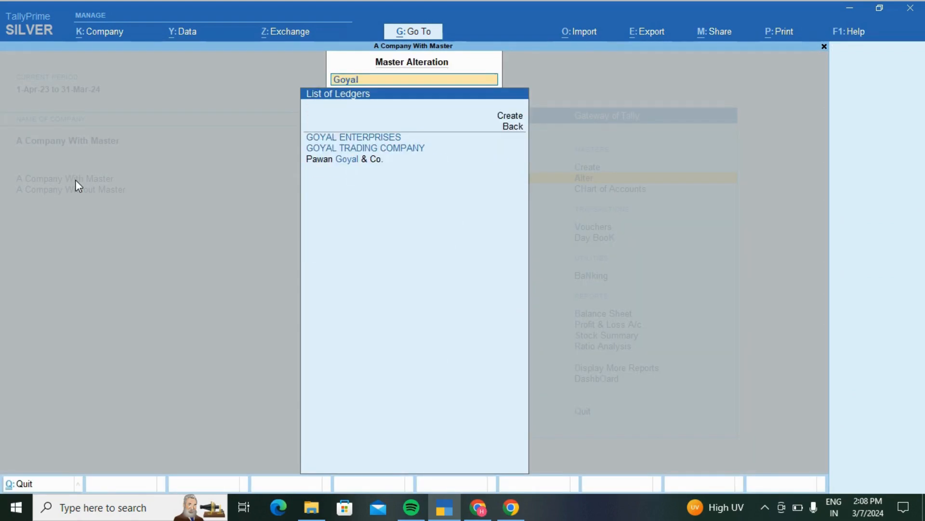
key(Down)
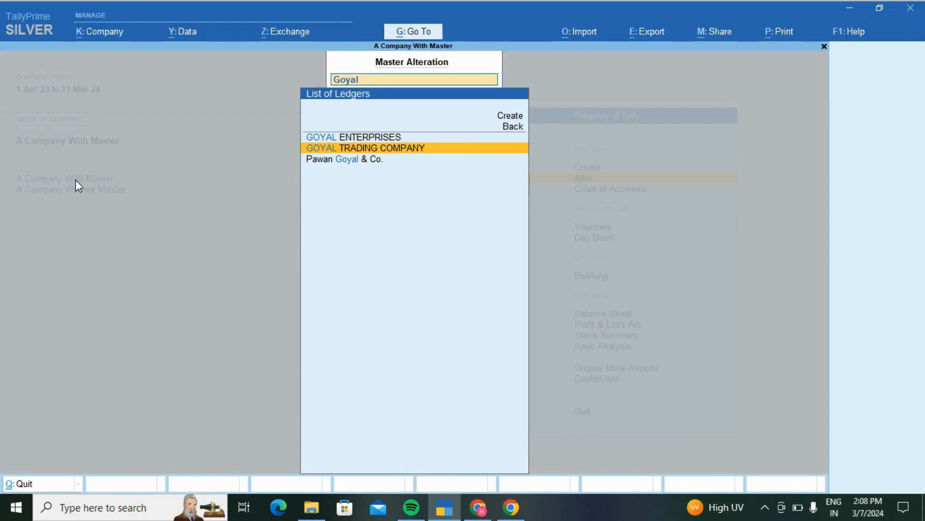
key(Return)
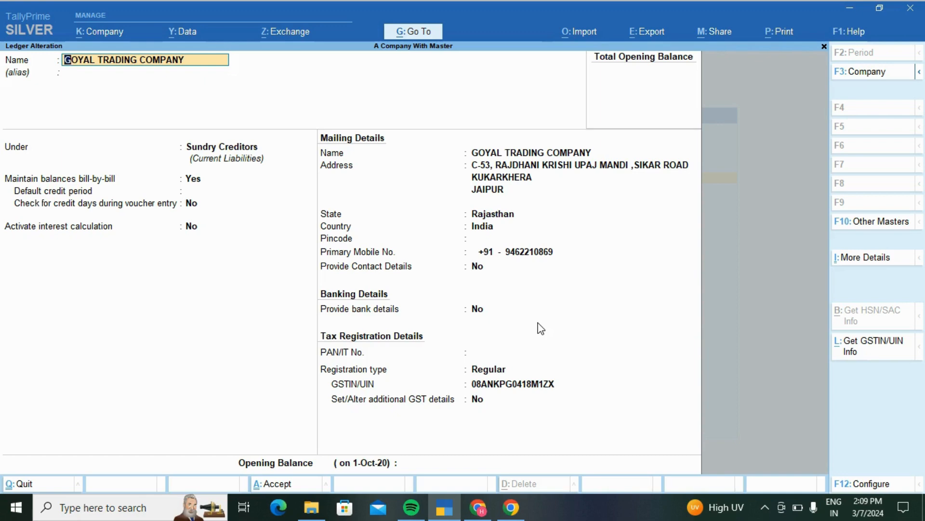
Step: Switch the company to A Company Without Master while the GOYAL TRADING COMPANY ledger is open for alteration
key(alt)
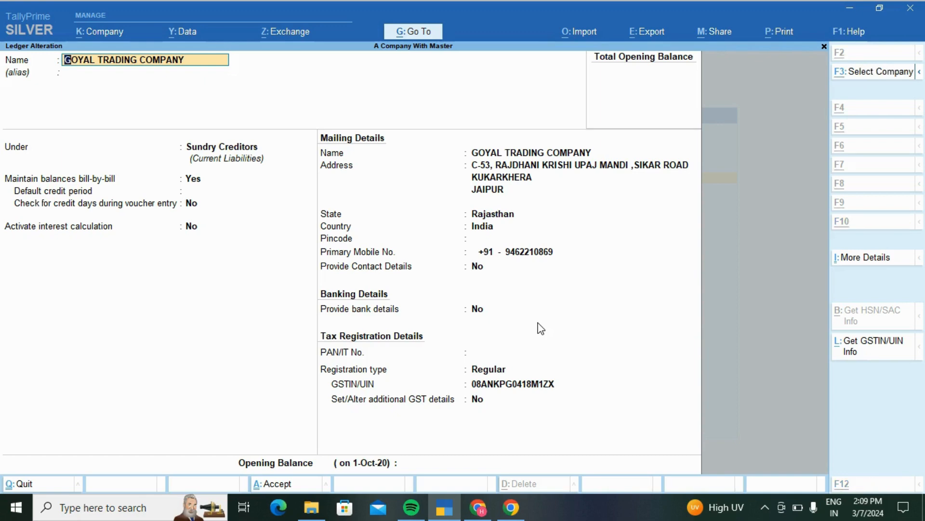
key(alt+F3)
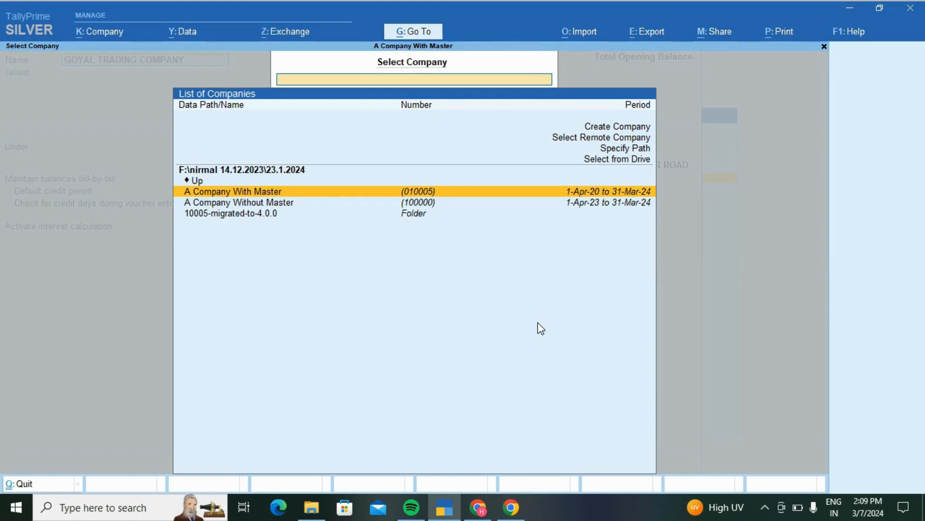
key(Down)
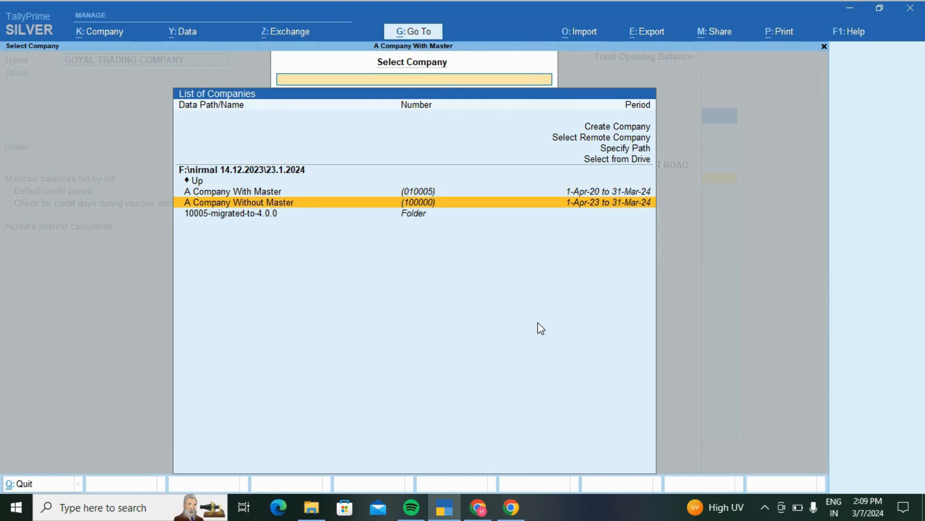
key(Return)
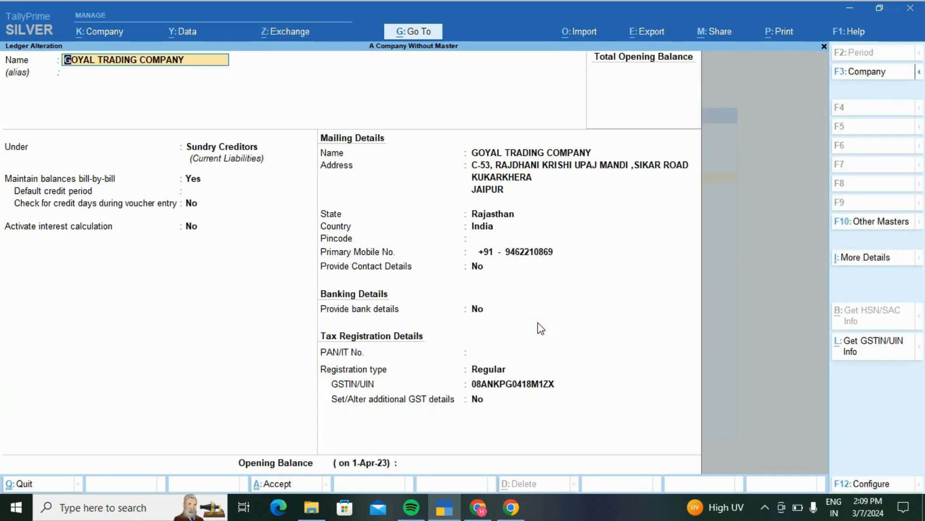
Step: Accept all existing details of the GOYAL TRADING COMPANY ledger to save it in A Company Without Master, and return to the Gateway of Tally
key(Return)
key(Return)
key(Return)
key(Return)
key(Return)
key(Return)
key(Return)
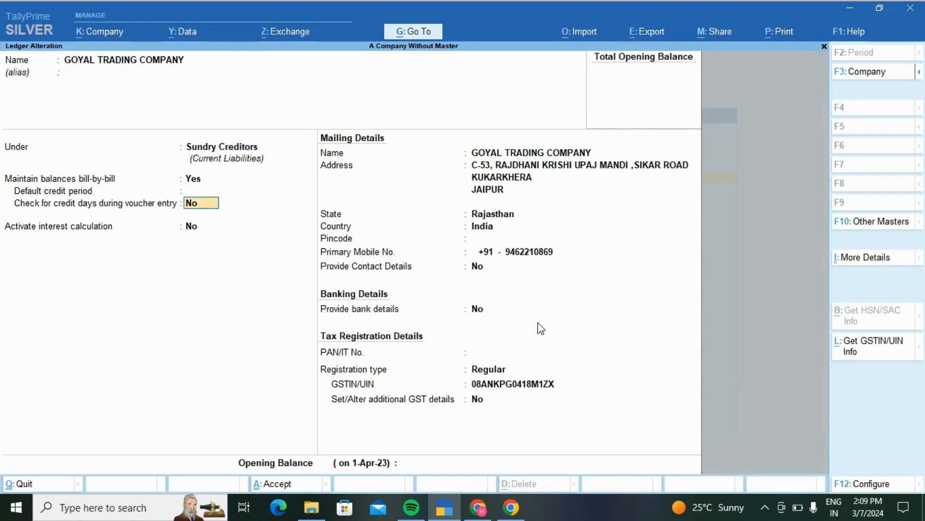
key(Return)
key(Return)
key(Return)
key(Return)
key(Return)
key(Return)
key(Return)
key(Return)
key(Return)
key(Return)
key(Return)
key(Return)
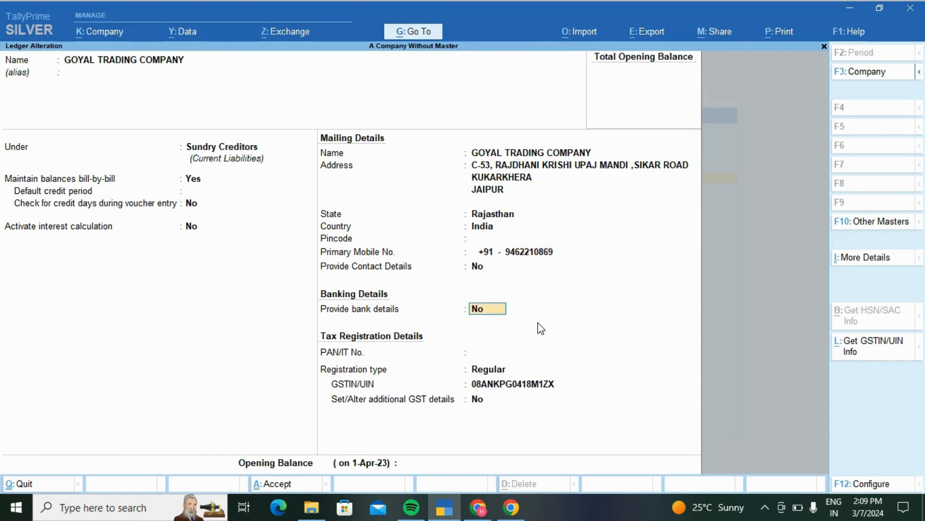
key(Return)
key(Return)
key(Return)
key(Return)
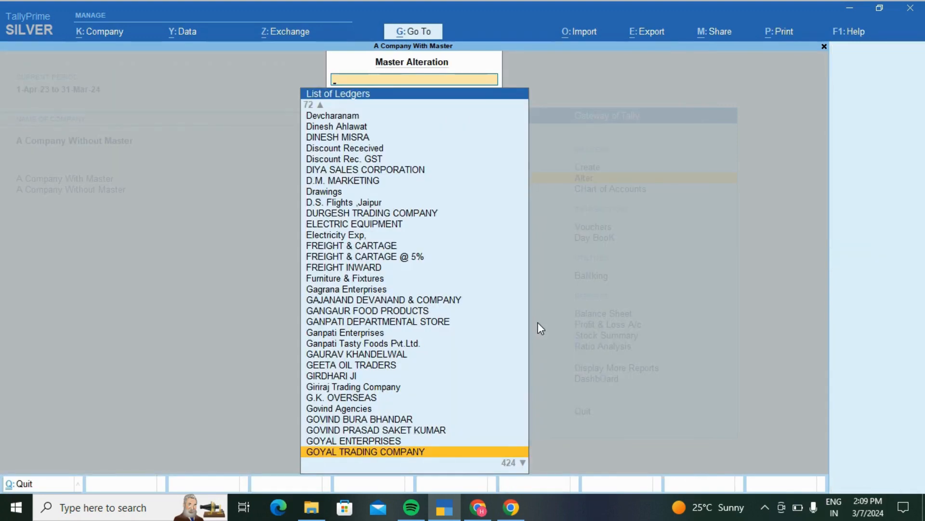
key(Escape)
key(Up)
key(Escape)
key(n)
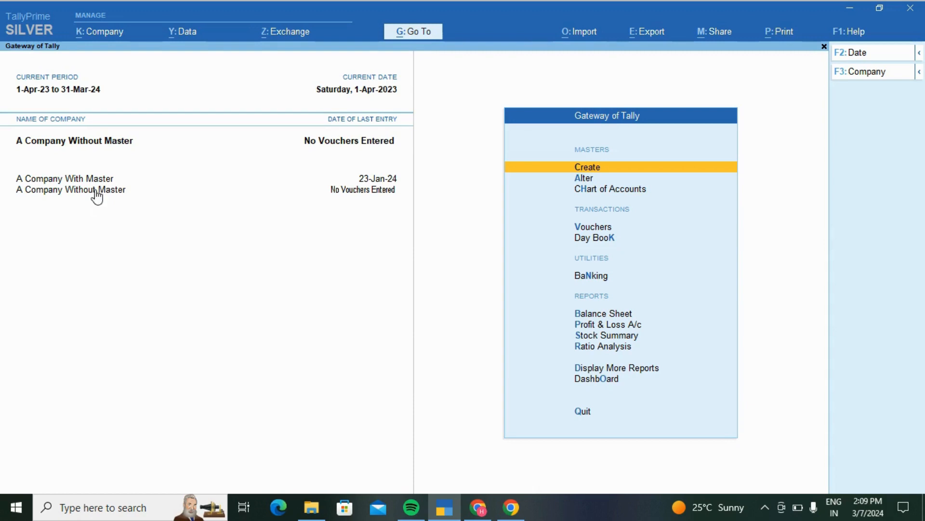
Step: Check the ledger list of A Company Without Master and view the vouchers of GOYAL TRADING COMPANY
key(d)
key(a)
key(l)
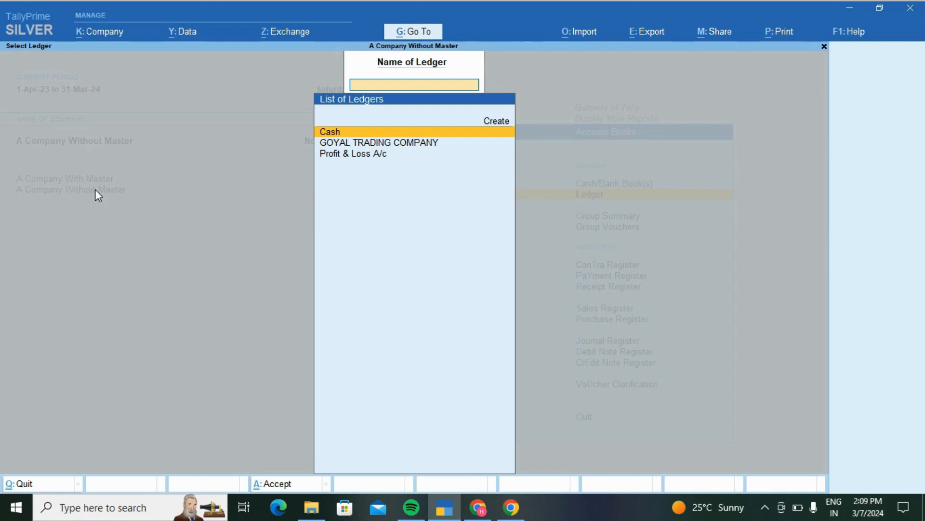
key(Down)
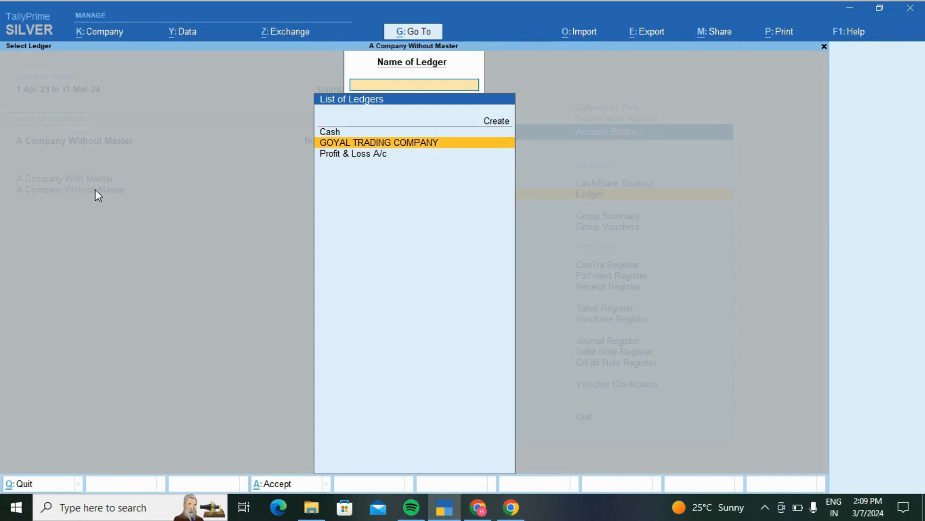
key(Return)
key(Escape)
key(Escape)
key(Escape)
key(Escape)
Step: Open the GOYAL TRADING COMPANY ledger in A Company Without Master to review its group, mailing and tax details, and quit without changes
key(c)
key(Down)
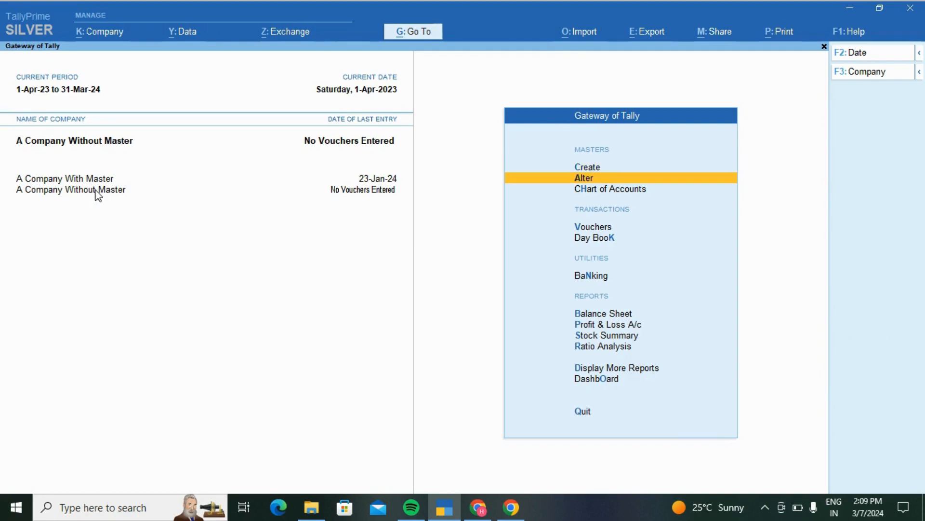
key(Return)
key(Down)
key(Return)
key(Down)
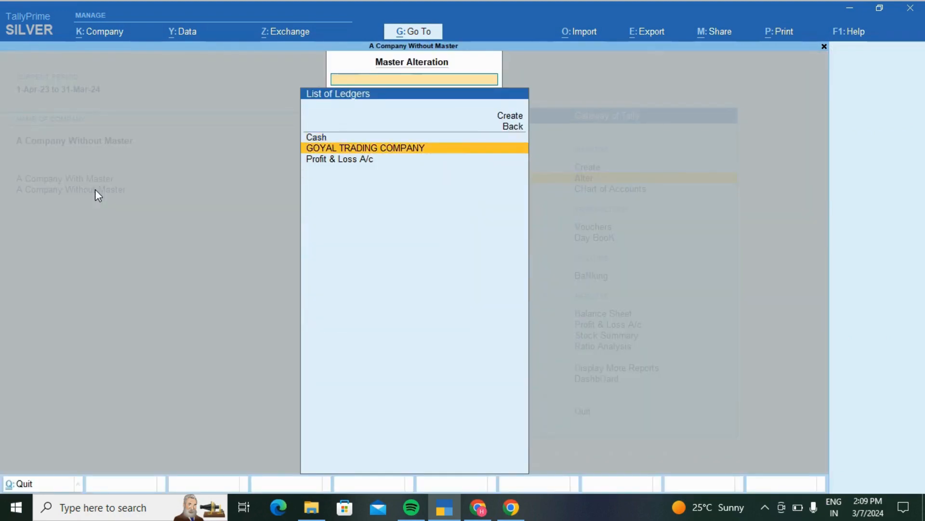
key(Return)
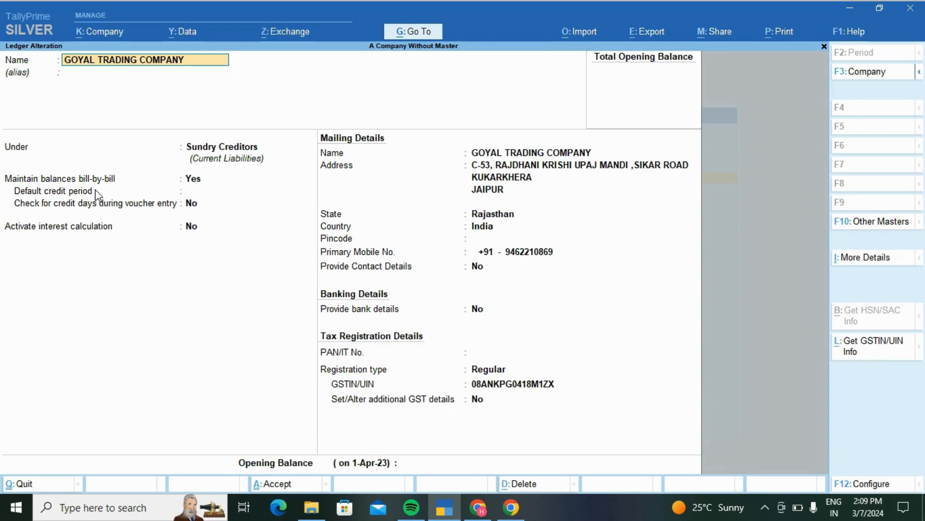
key(Escape)
key(Escape)
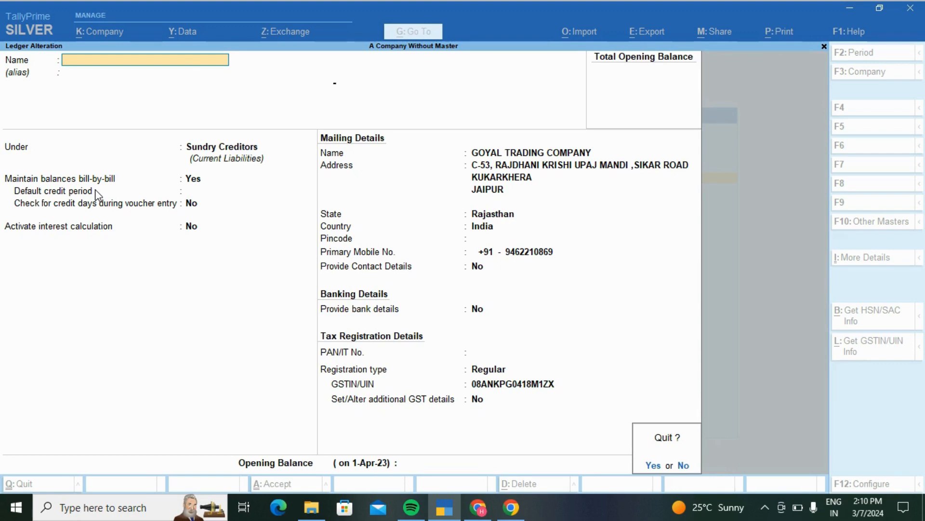
key(Return)
key(Up)
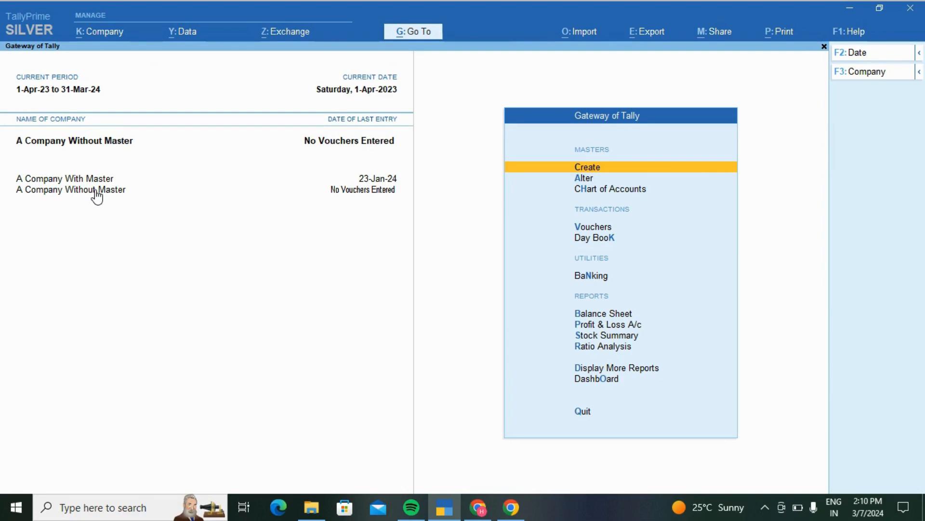
key(alt+Tab)
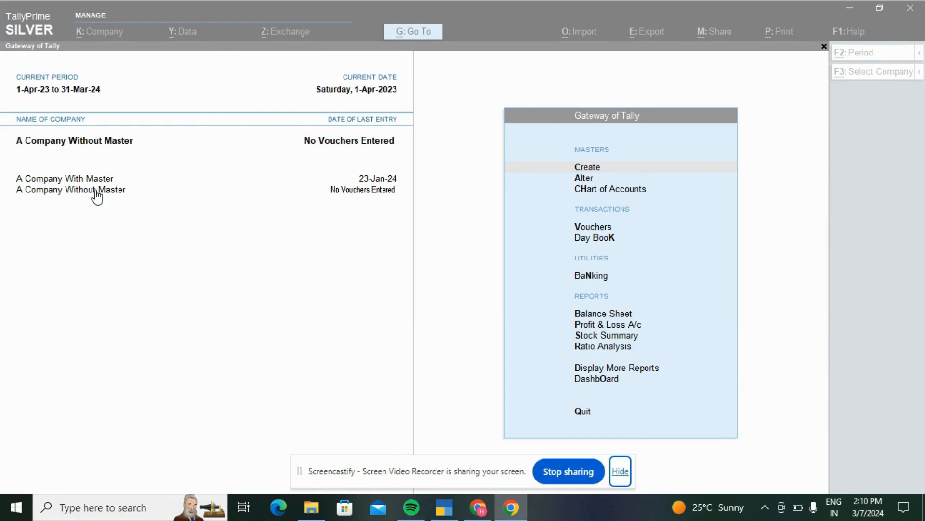
click(619, 471)
click(385, 320)
key(F3)
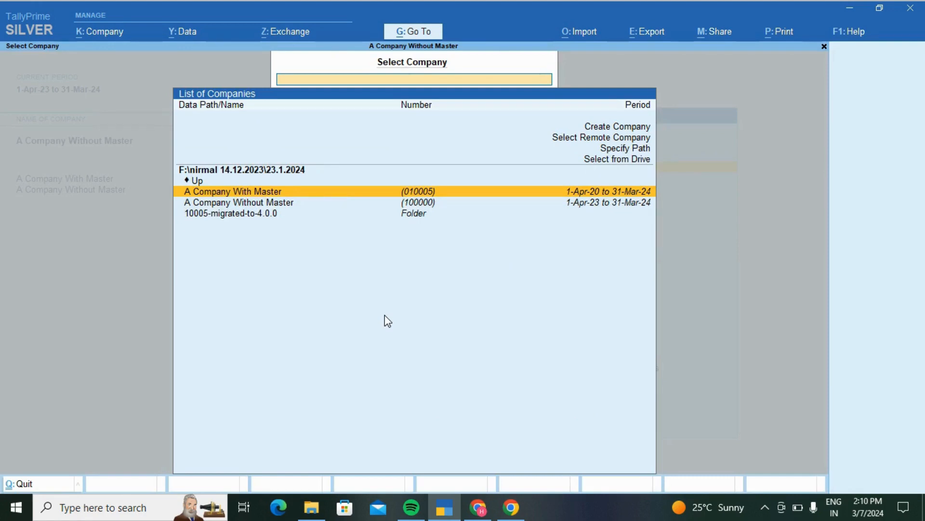
key(Escape)
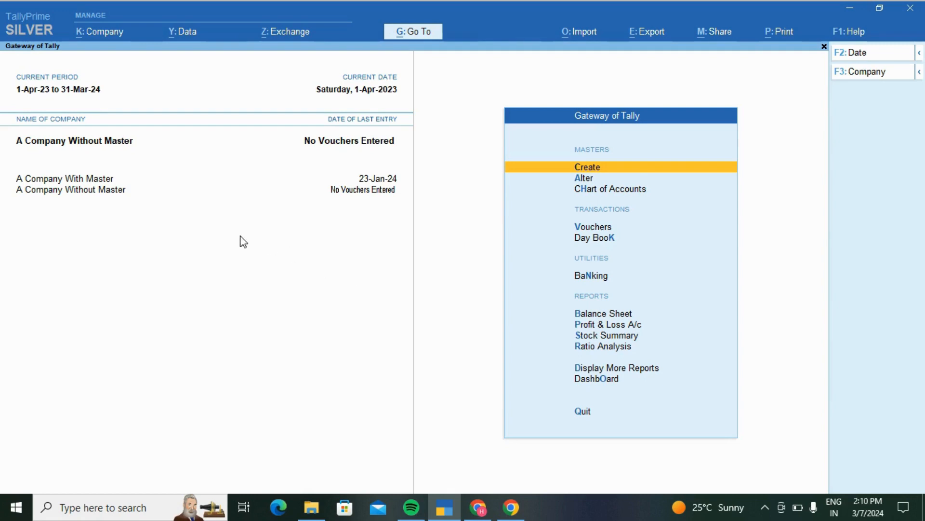
Step: Make A Company With Master the active company at the Gateway of Tally
click(90, 179)
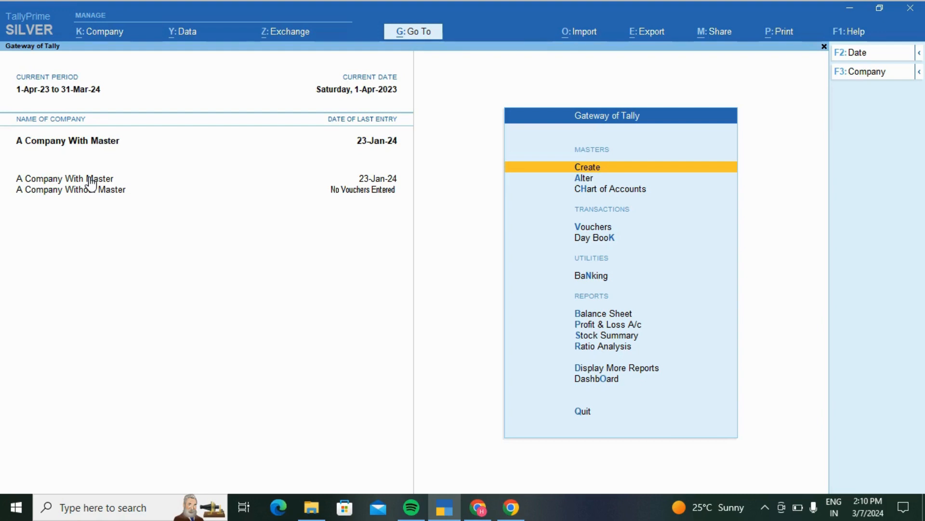
key(Down)
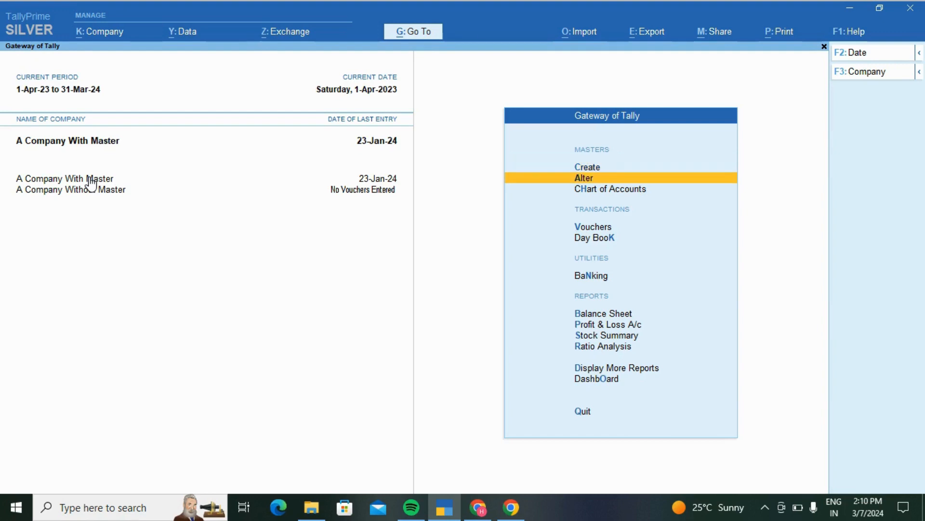
key(Down)
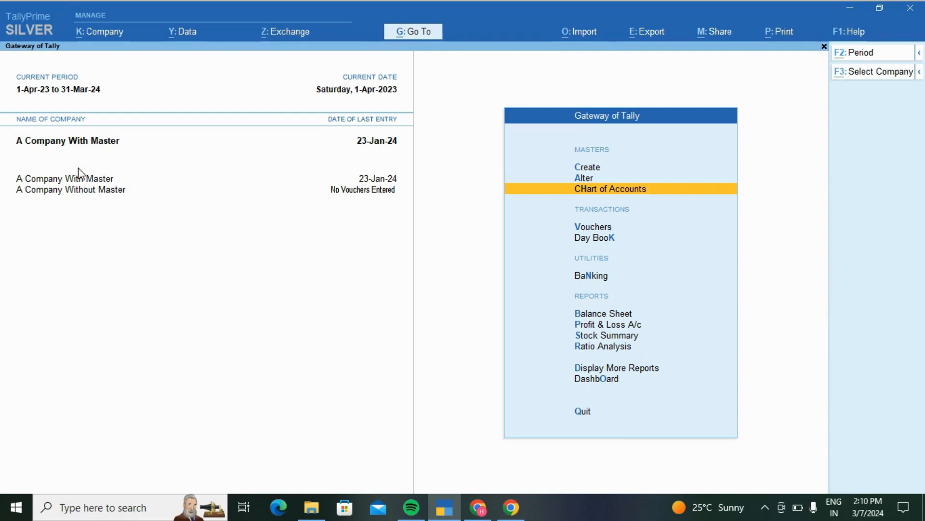
Step: Find and view the GSTR-3B report of A Company With Master, check its period setting, and return to the Gateway without changes
key(alt+g)
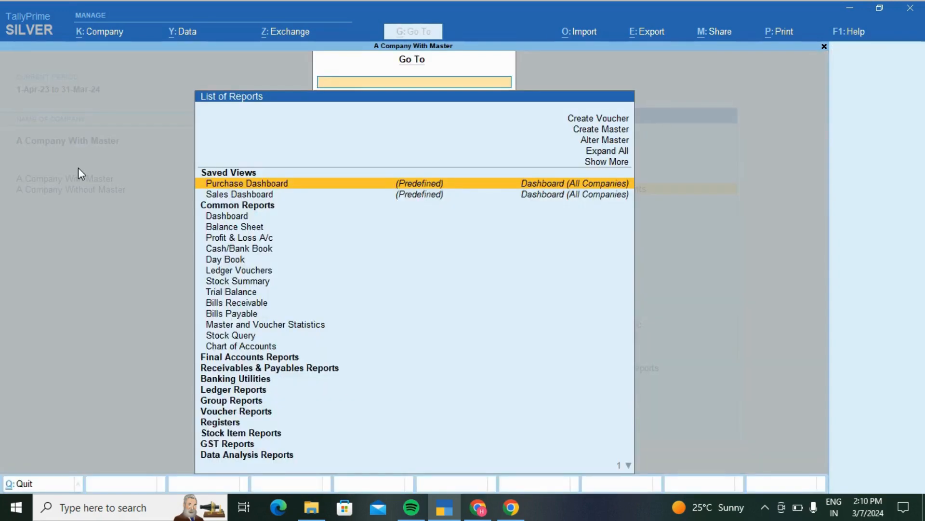
text(Gs)
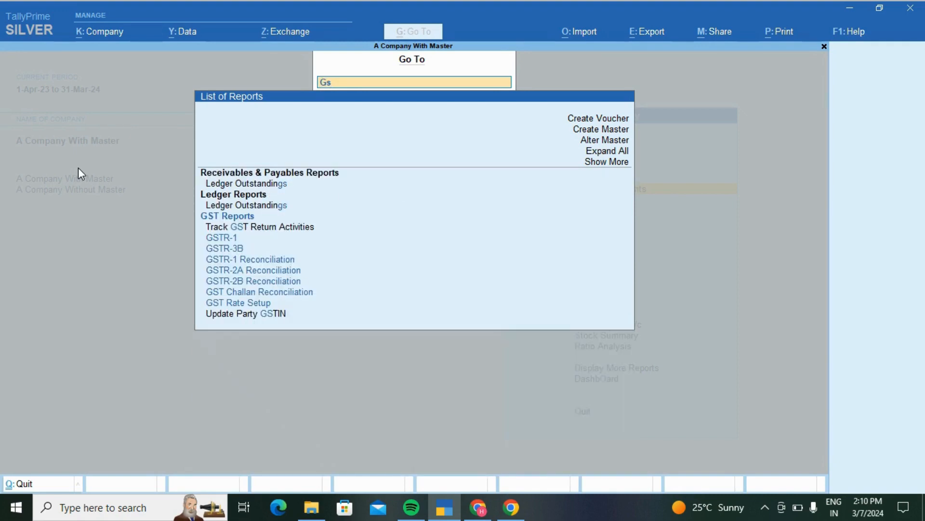
key(Down)
key(Down)
key(Down)
key(Down)
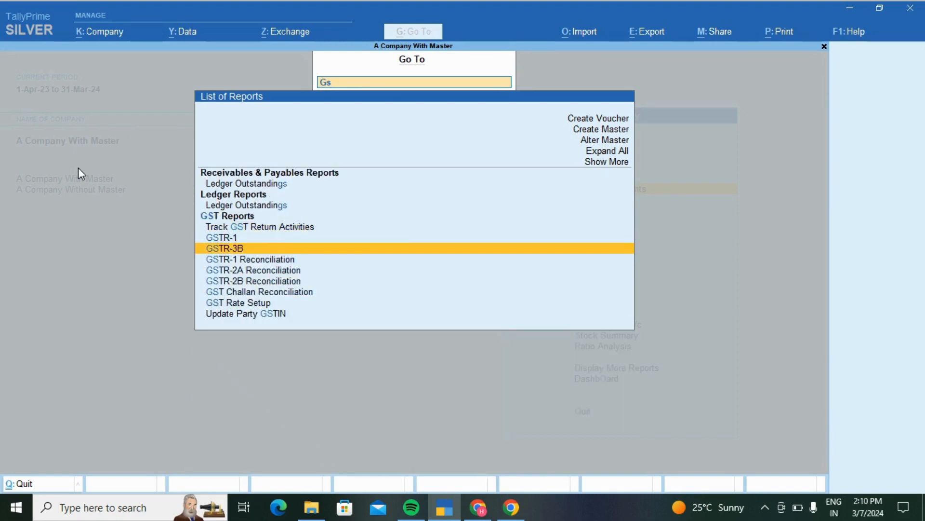
key(Return)
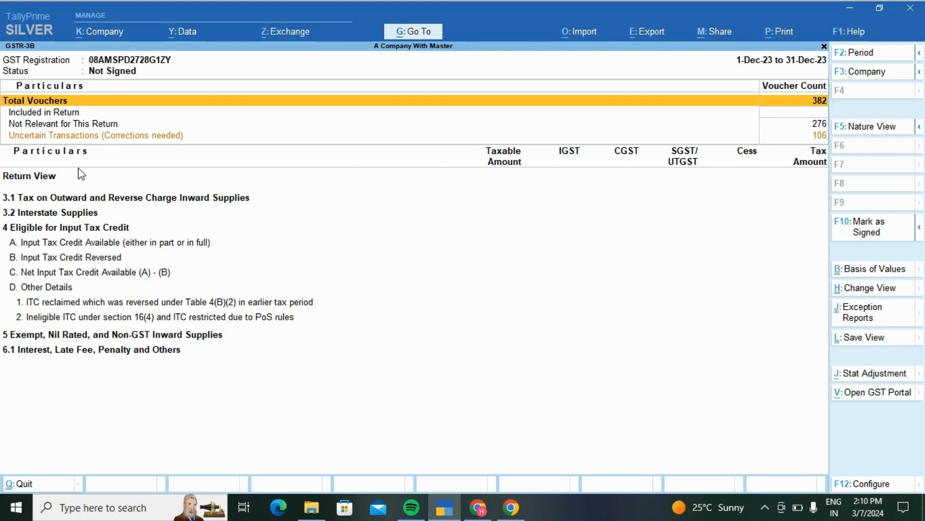
key(F2)
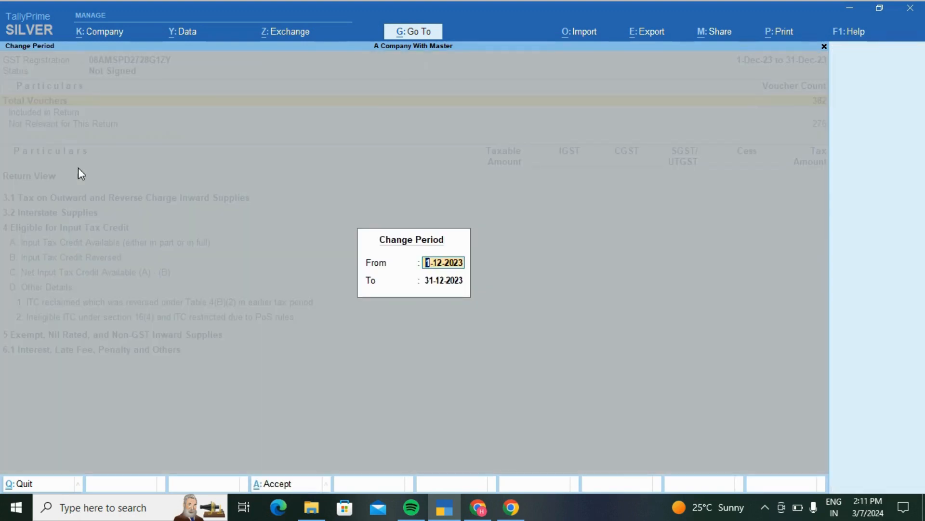
key(BackSpace)
key(Escape)
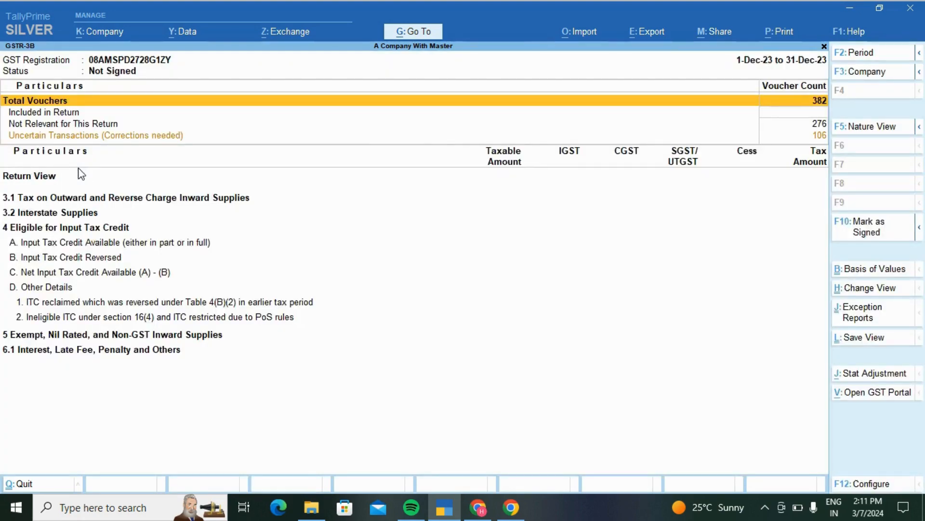
key(Escape)
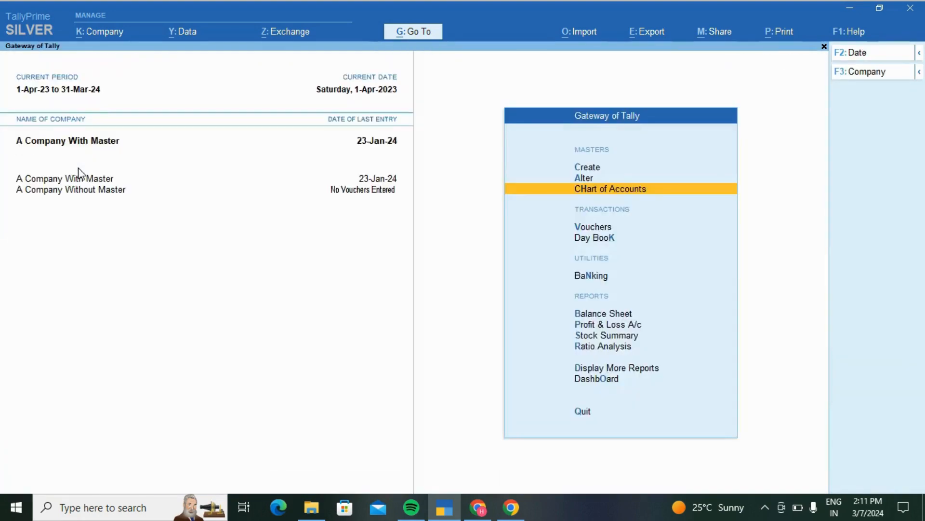
key(Up)
key(Up)
key(Escape)
key(Escape)
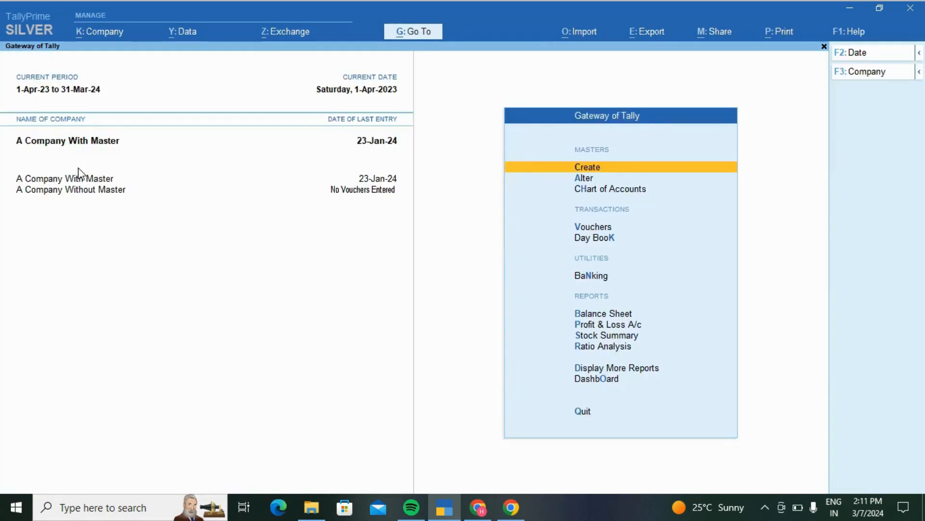
Step: Open GSTR-3B for A Company With Master from the GST Reports and examine its voucher summary
key(d)
key(g)
key(Down)
key(Down)
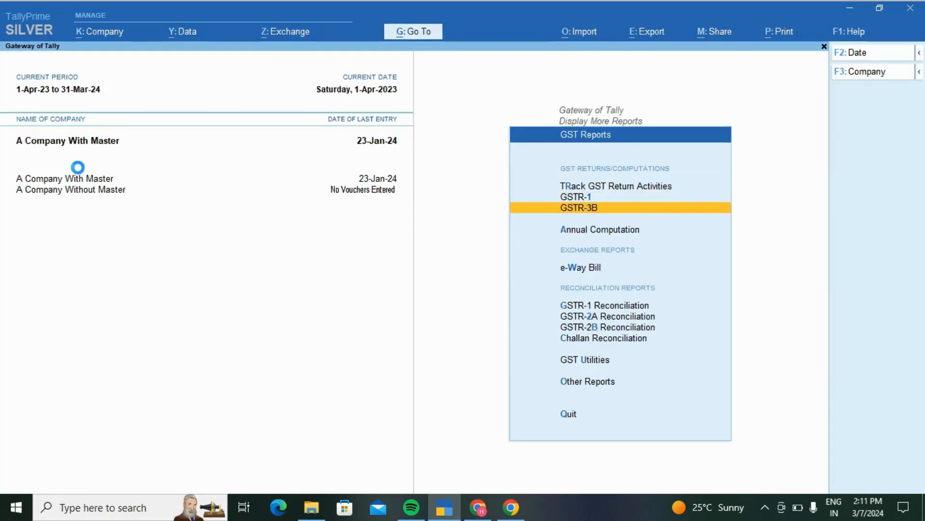
key(Return)
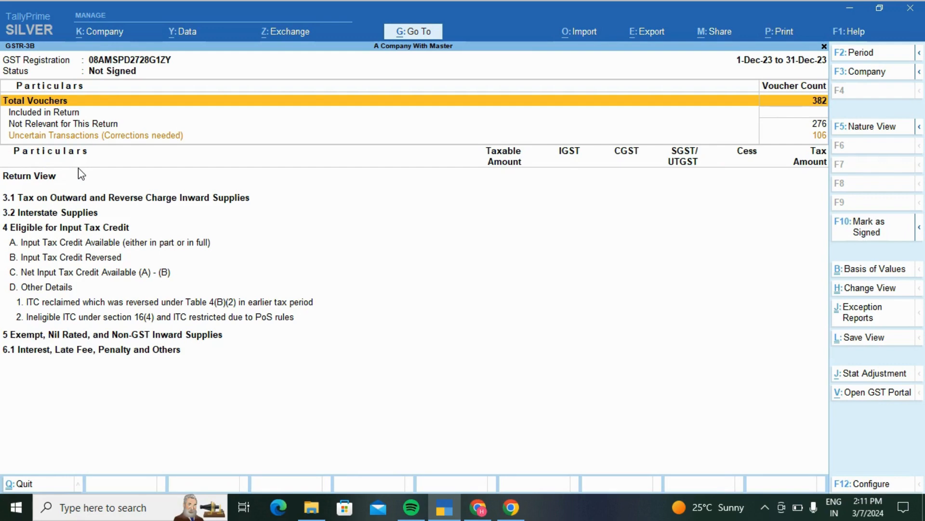
key(Down)
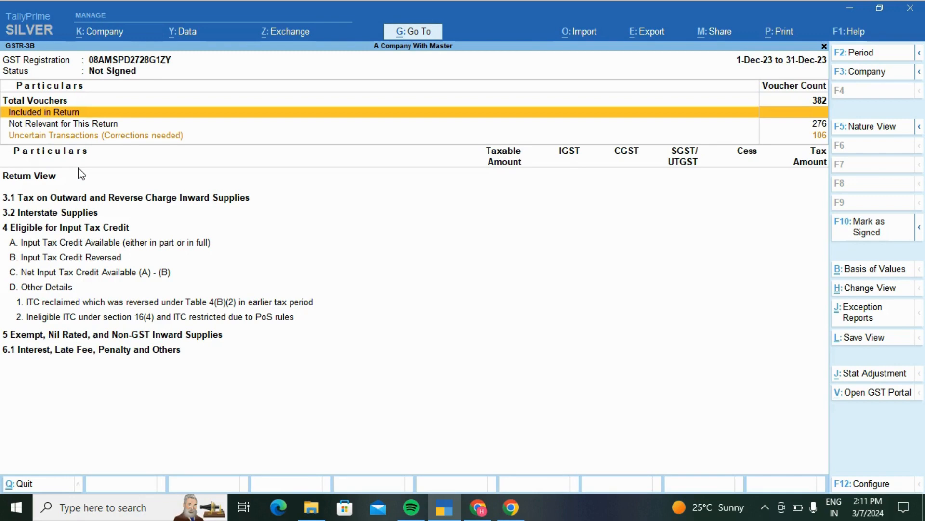
Step: Switch the company to A Company Without Master while GSTR-3B is open and examine its voucher summary
key(ctrl)
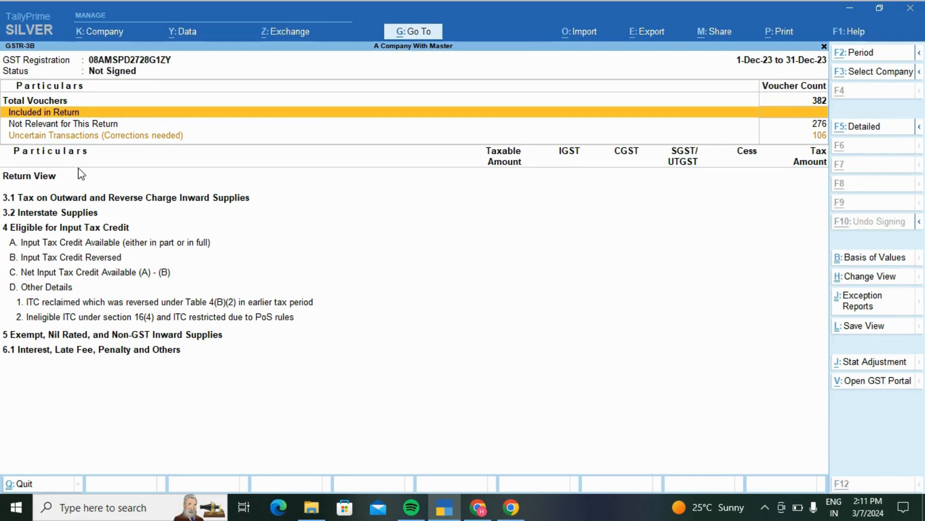
key(ctrl+F3)
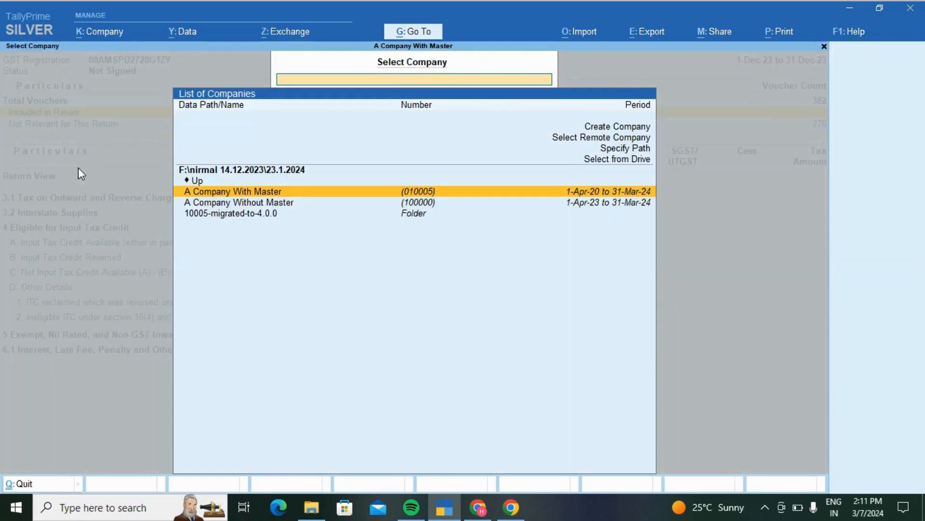
key(Down)
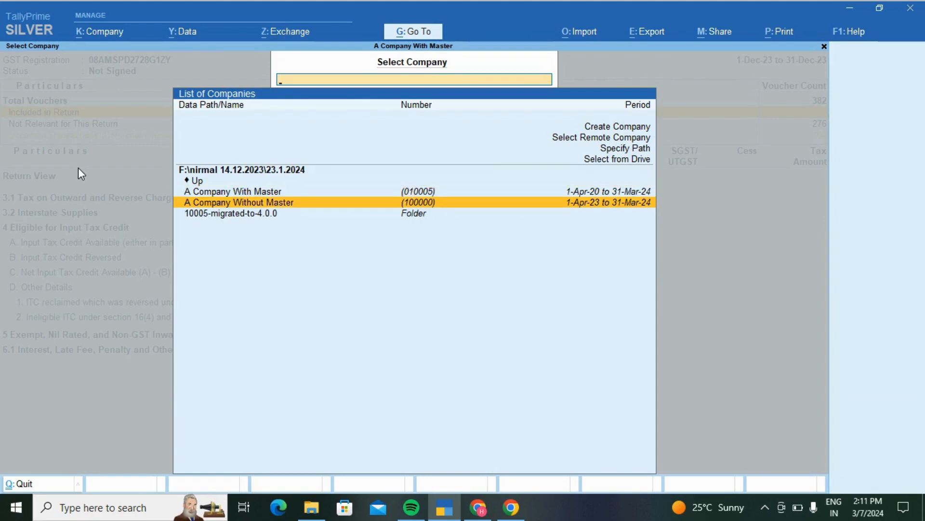
key(Return)
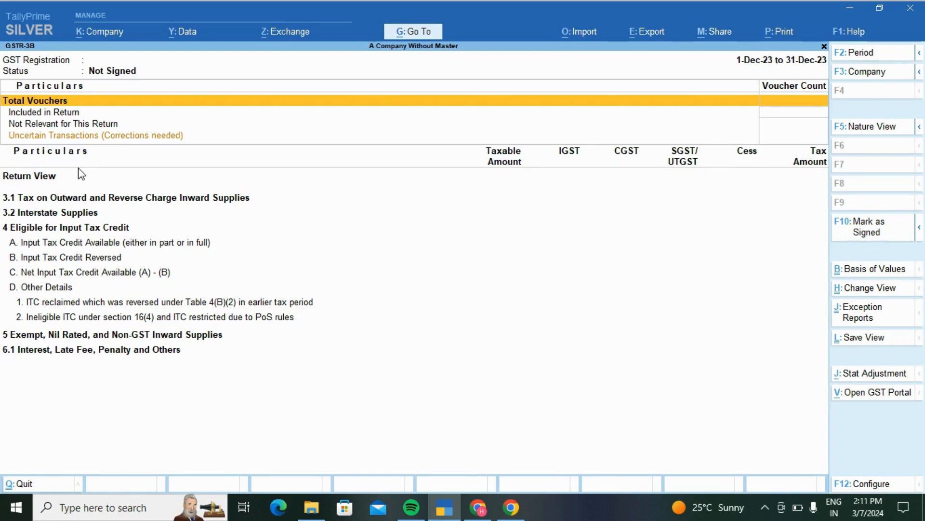
key(Down)
key(Down)
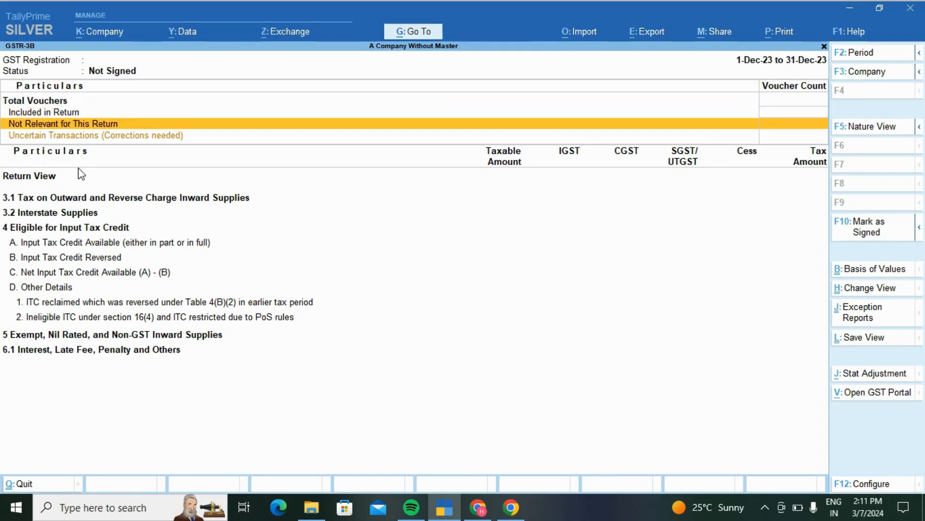
Step: Switch the open GSTR-3B report back to A Company With Master and return to the Gateway of Tally
key(F3)
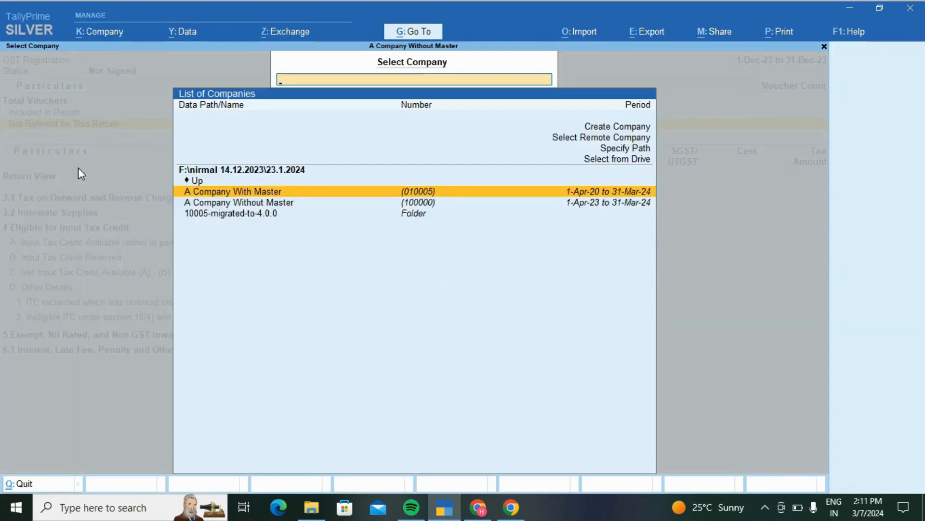
key(Return)
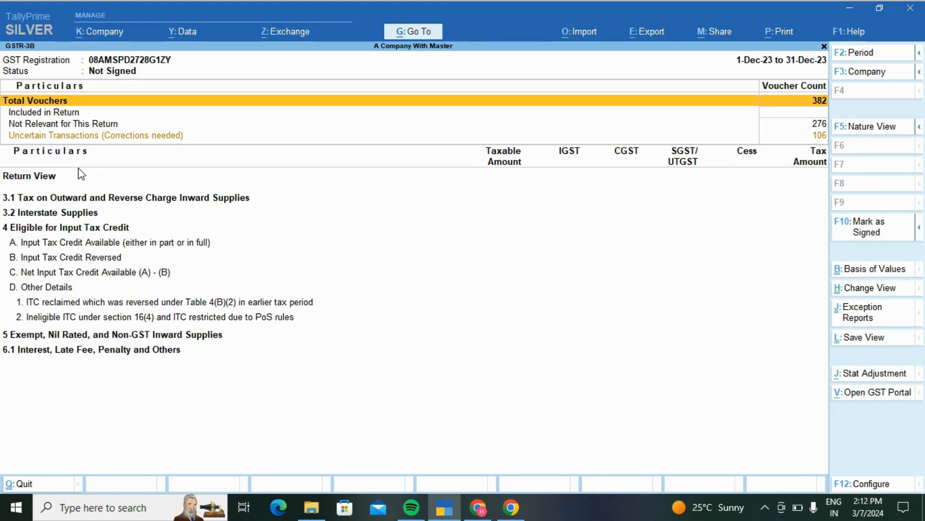
key(Escape)
key(Escape)
key(Escape)
key(Escape)
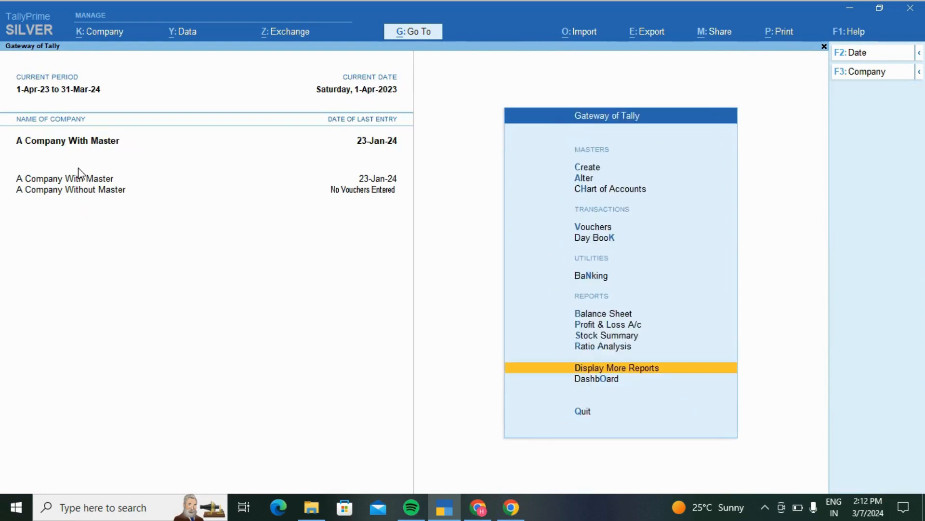